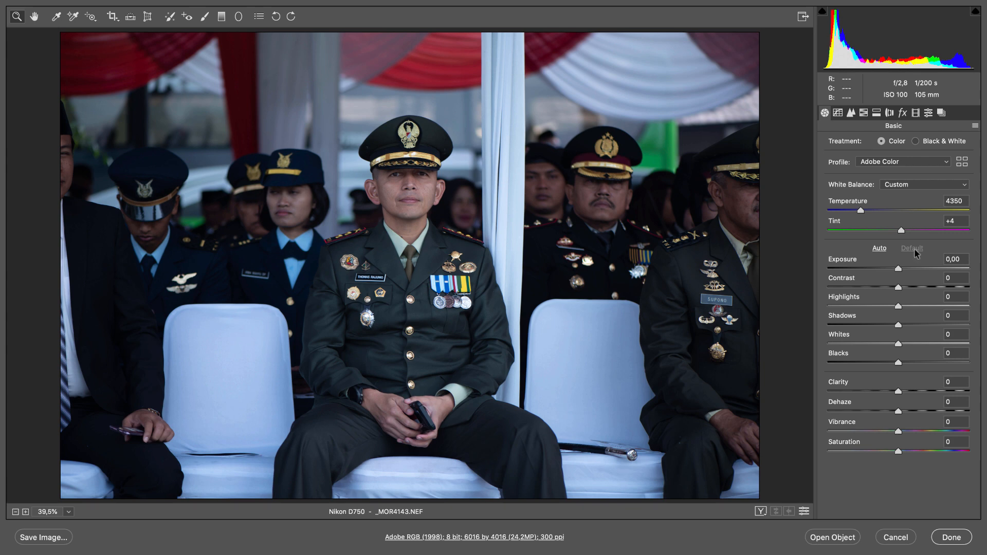
Apply the Daylight white balance preset to _MOR4143.NEF and fine-tune its temperature to 5700
{"action": "left_click", "coordinate": [900, 186]}
{"action": "left_click", "coordinate": [899, 193]}
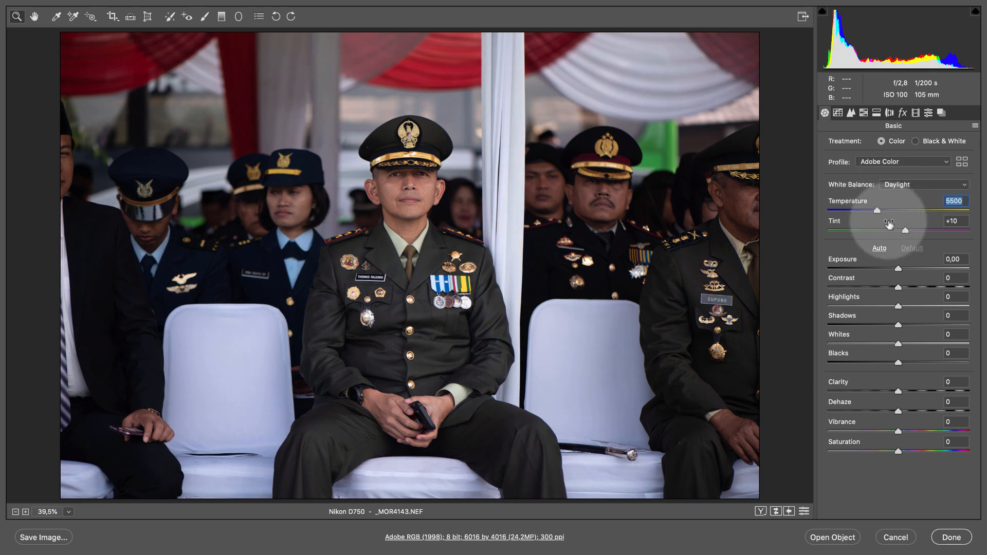
{"action": "left_click_drag", "start_coordinate": [878, 211], "coordinate": [881, 211]}
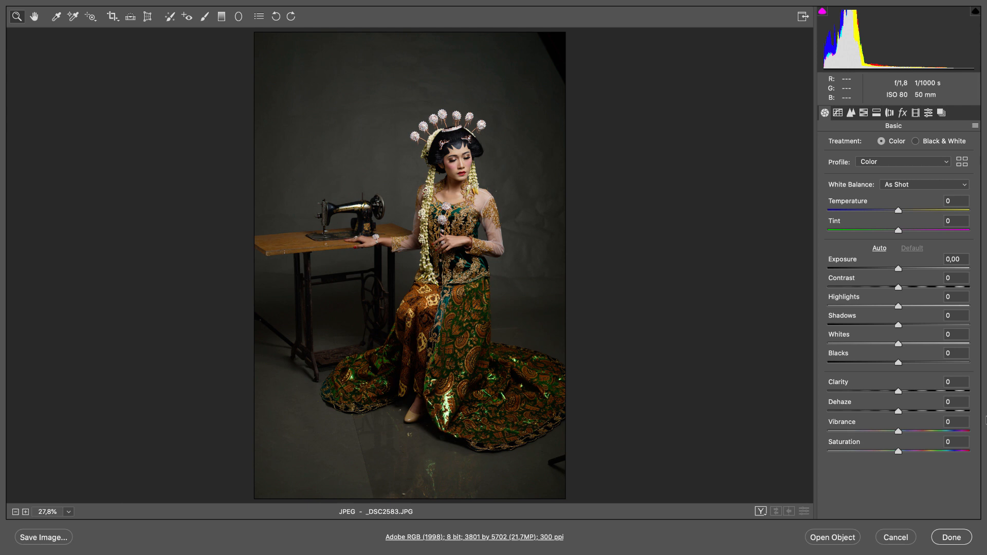
{"action": "mouse_move", "coordinate": [898, 211]}
{"action": "left_mouse_down"}
{"action": "mouse_move", "coordinate": [925, 211]}
{"action": "mouse_move", "coordinate": [898, 211]}
{"action": "left_mouse_up"}
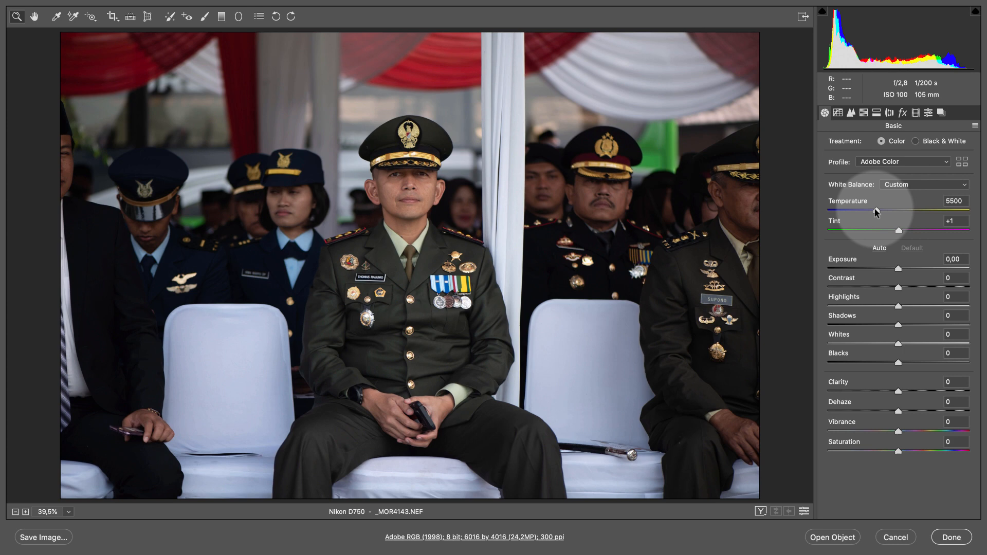
{"action": "mouse_move", "coordinate": [877, 211]}
{"action": "left_mouse_down"}
{"action": "mouse_move", "coordinate": [848, 209]}
{"action": "mouse_move", "coordinate": [931, 213]}
{"action": "mouse_move", "coordinate": [894, 213]}
{"action": "left_mouse_up"}
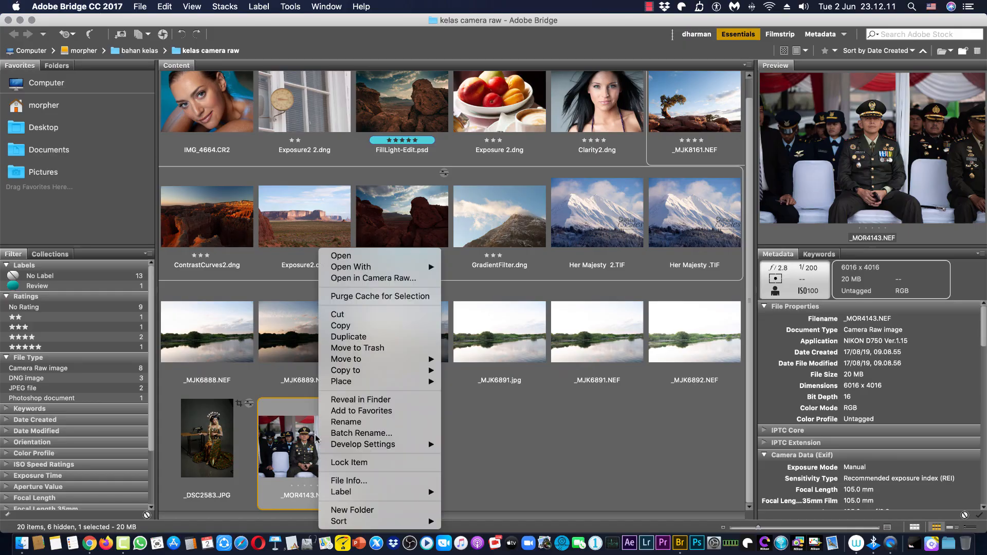
Open _MOR4143.NEF in Camera Raw and neutralise its color cast by sampling the white chair back with the White Balance tool
{"action": "left_click", "coordinate": [375, 279]}
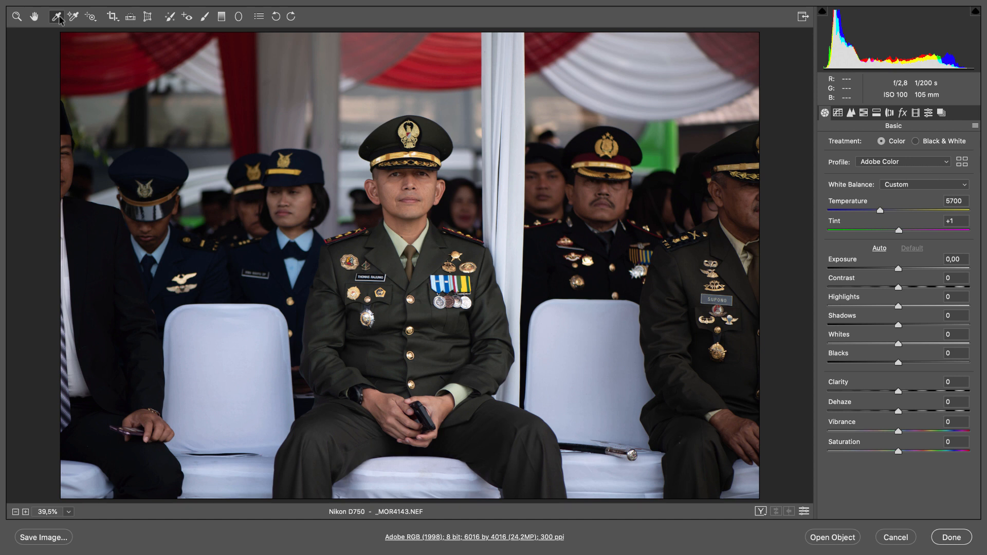
{"action": "left_click", "coordinate": [57, 17]}
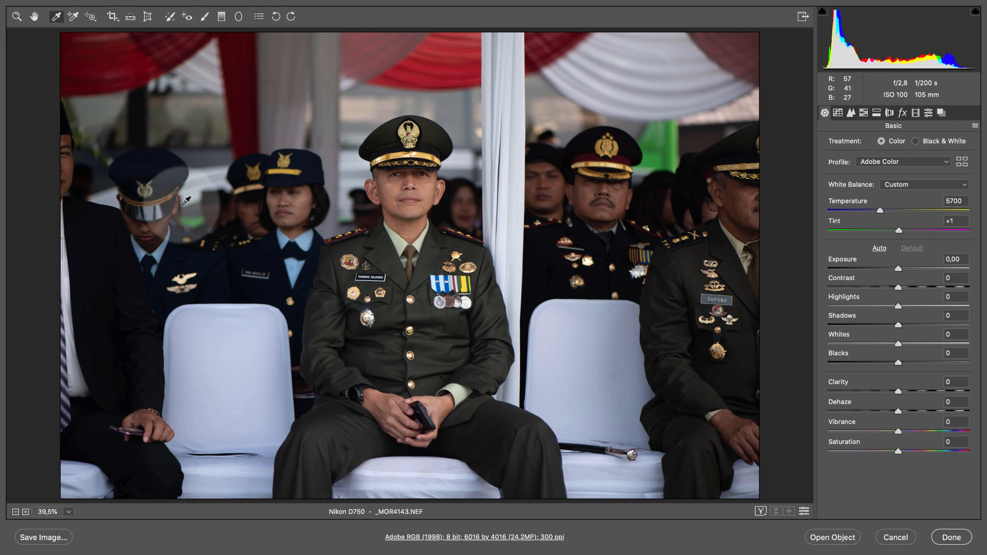
{"action": "left_click", "coordinate": [264, 309]}
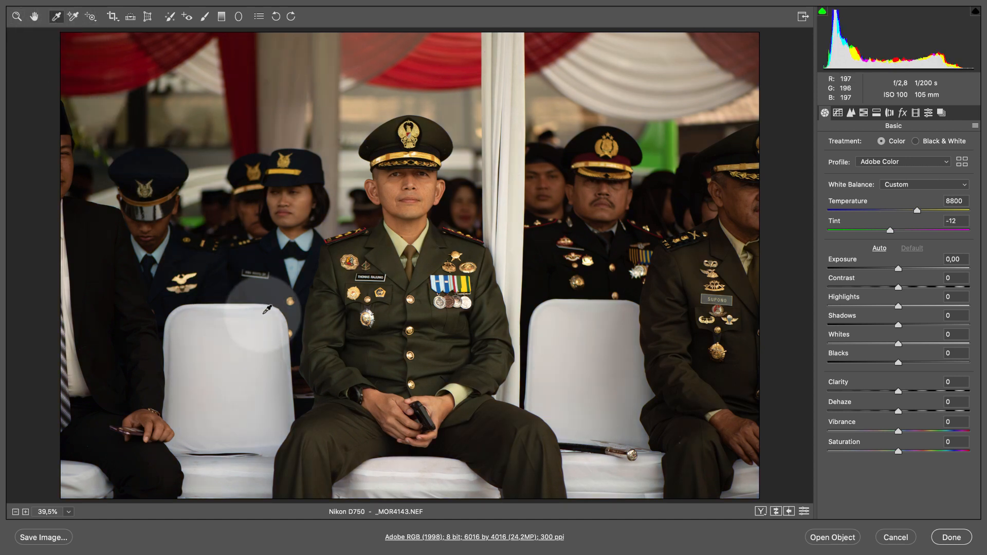
{"action": "key", "text": "ctrl+z"}
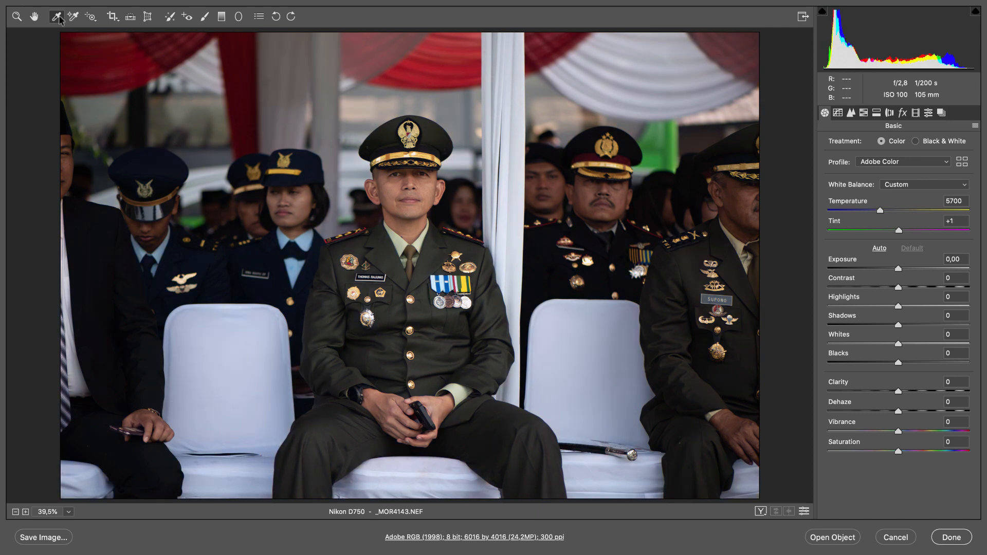
{"action": "left_click", "coordinate": [283, 336]}
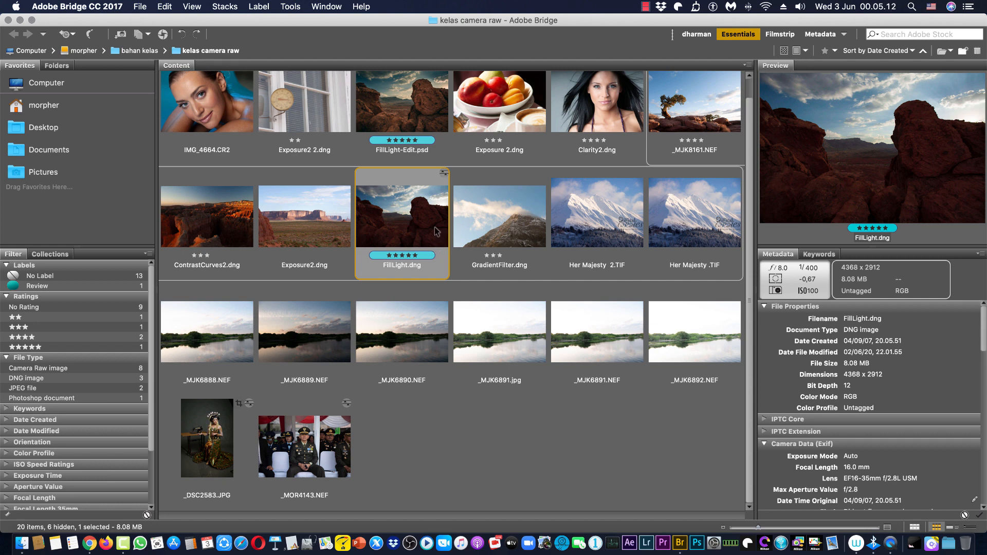
Open FillLight.dng from Bridge in Camera Raw and turn on the shadow clipping warning
{"action": "right_click", "coordinate": [437, 229]}
{"action": "left_click", "coordinate": [453, 258]}
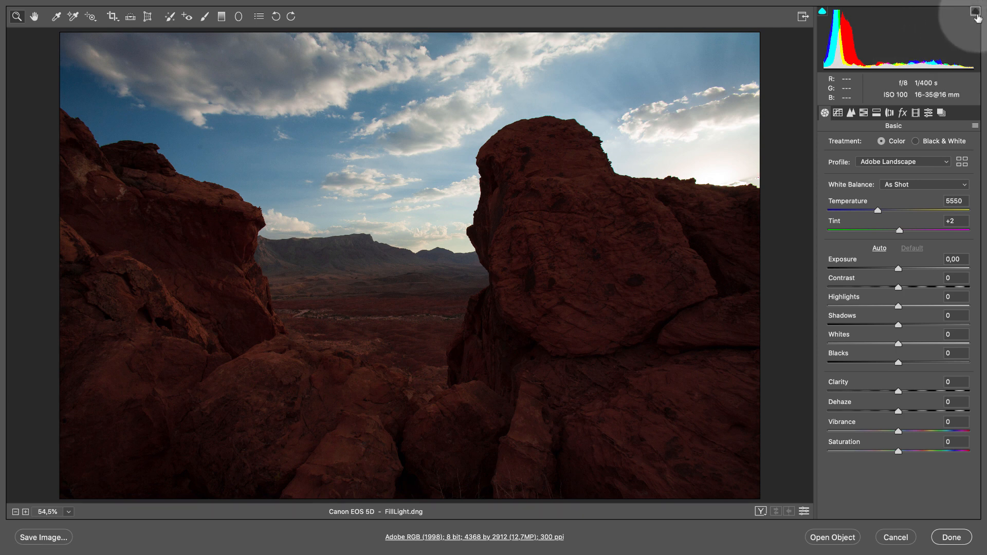
{"action": "left_click", "coordinate": [822, 15]}
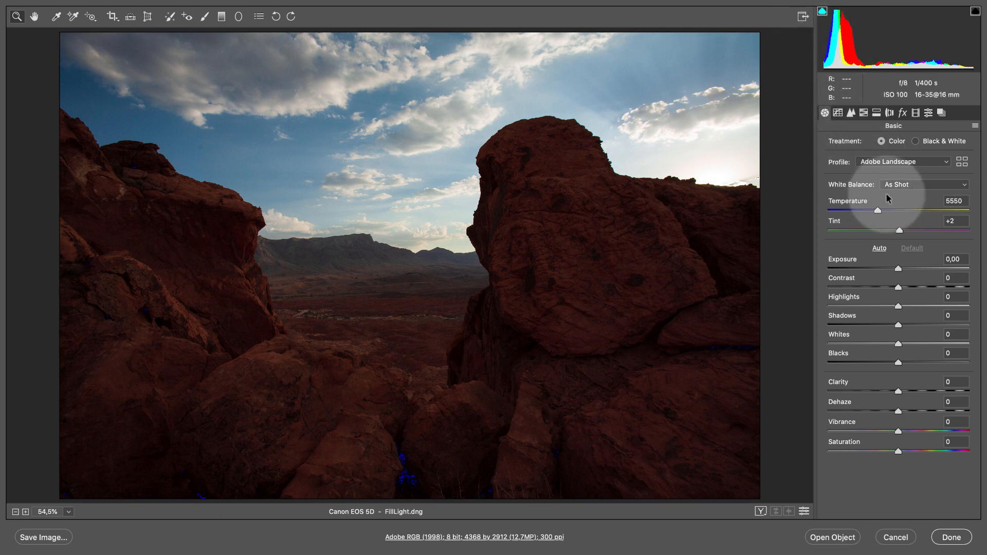
Try exposures of +2,15 and +1,70 with the highlight clipping warning, restore the default tone values, and try a much lower contrast
{"action": "left_click_drag", "start_coordinate": [898, 269], "coordinate": [927, 269]}
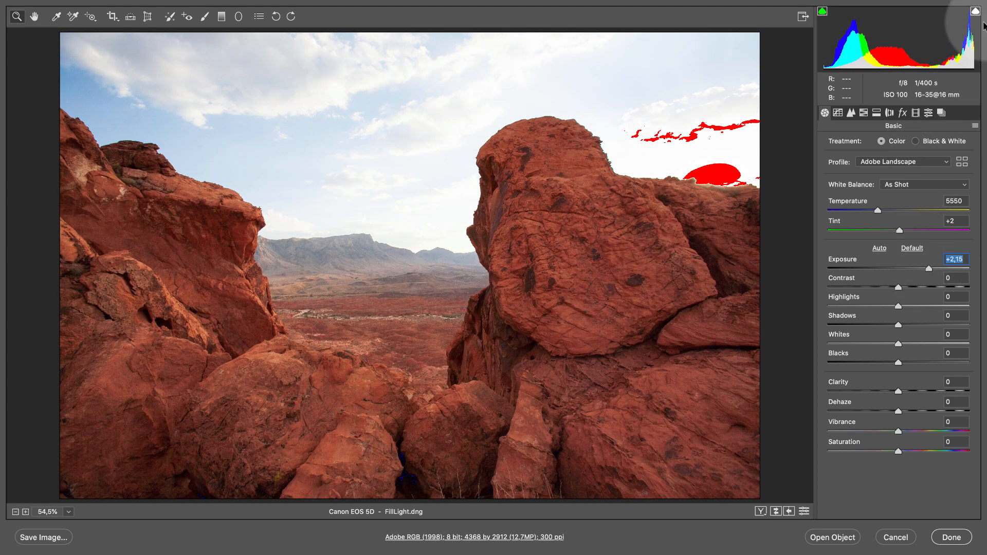
{"action": "left_click", "coordinate": [976, 12]}
{"action": "left_click", "coordinate": [976, 14]}
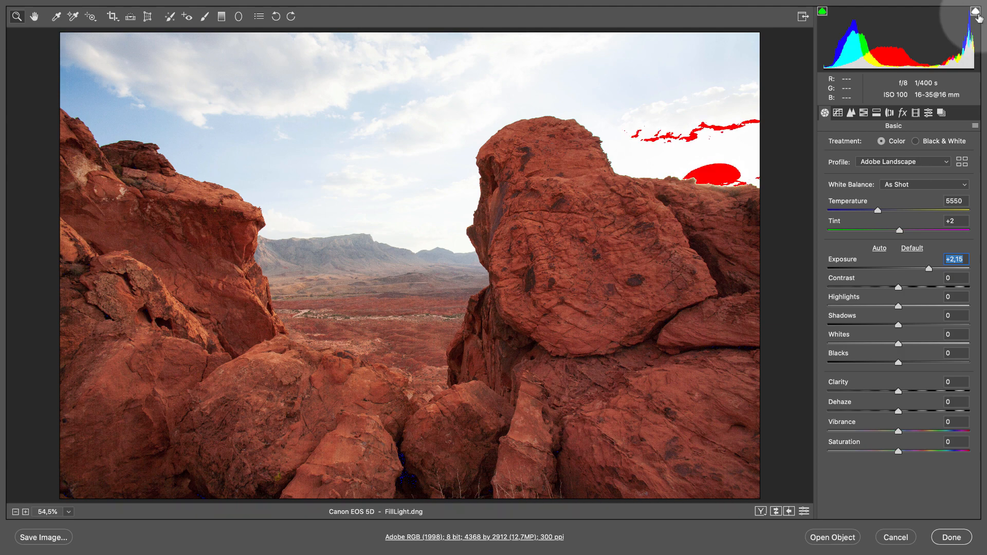
{"action": "left_click_drag", "start_coordinate": [928, 268], "coordinate": [920, 271]}
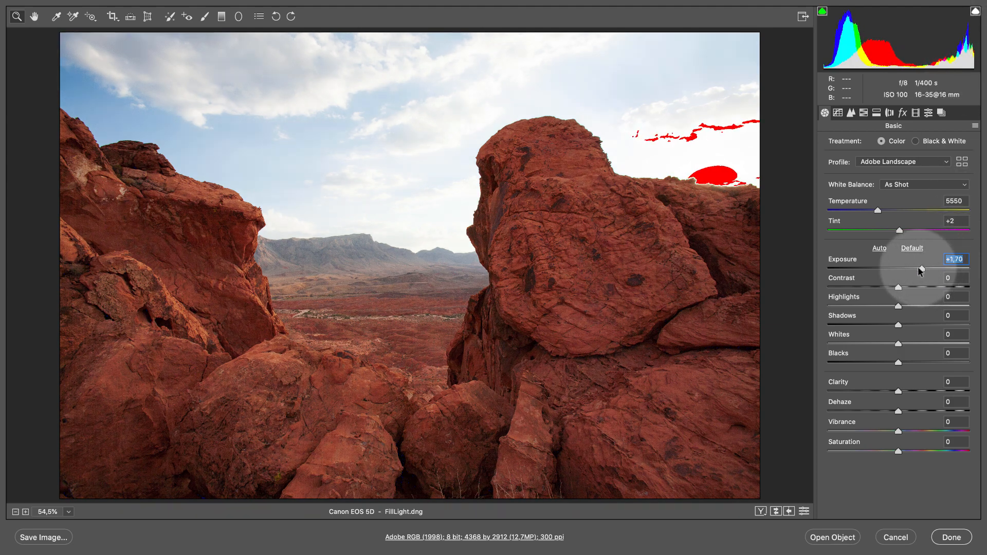
{"action": "left_click", "coordinate": [912, 248]}
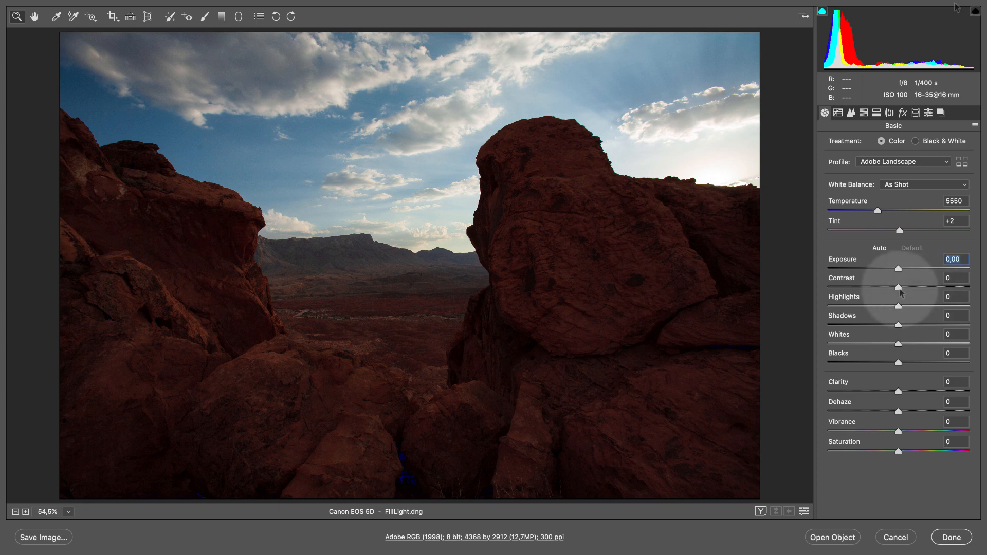
{"action": "left_click_drag", "start_coordinate": [899, 287], "coordinate": [789, 290]}
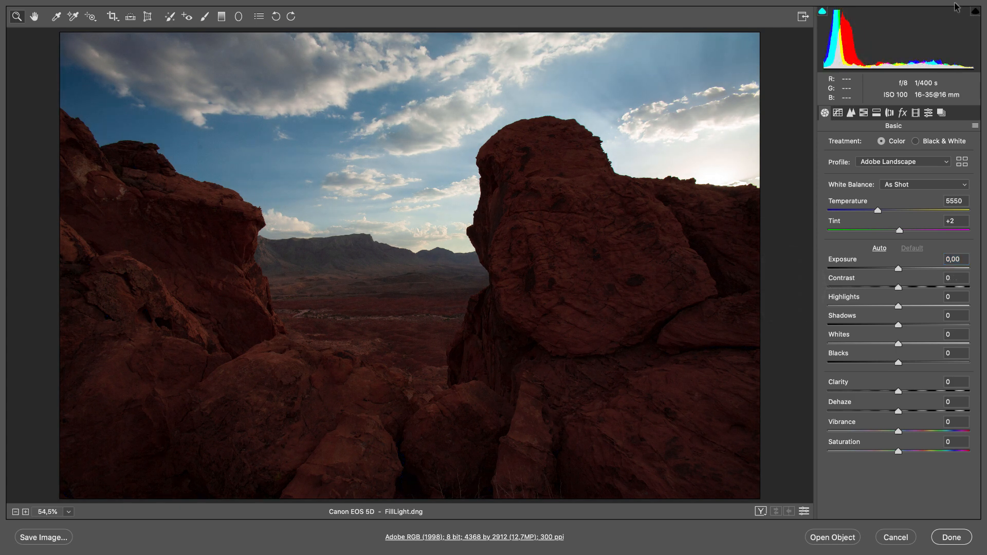
Turn on the shadow and highlight clipping warnings and set Blacks to -7
{"action": "key", "text": "u"}
{"action": "key", "text": "o"}
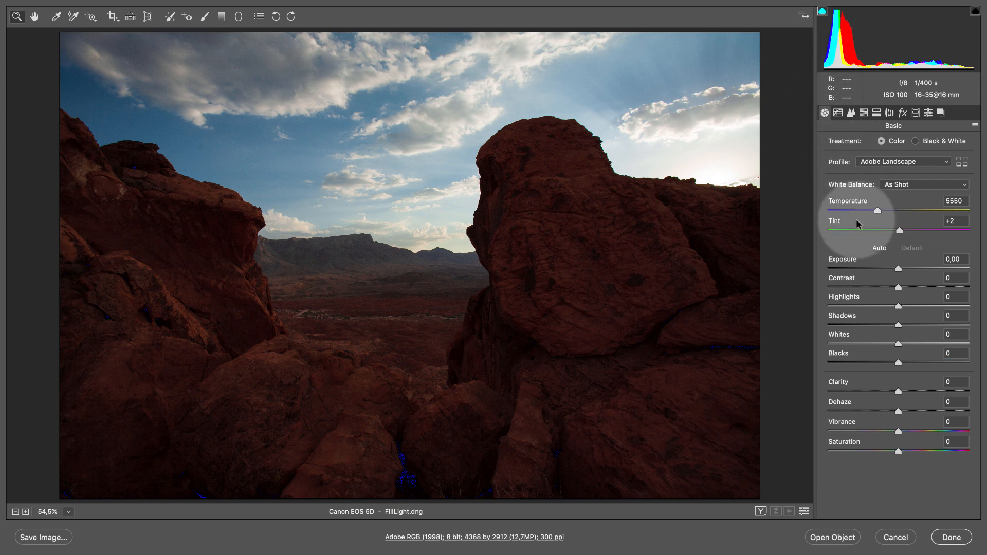
{"action": "left_click_drag", "start_coordinate": [898, 362], "coordinate": [893, 362]}
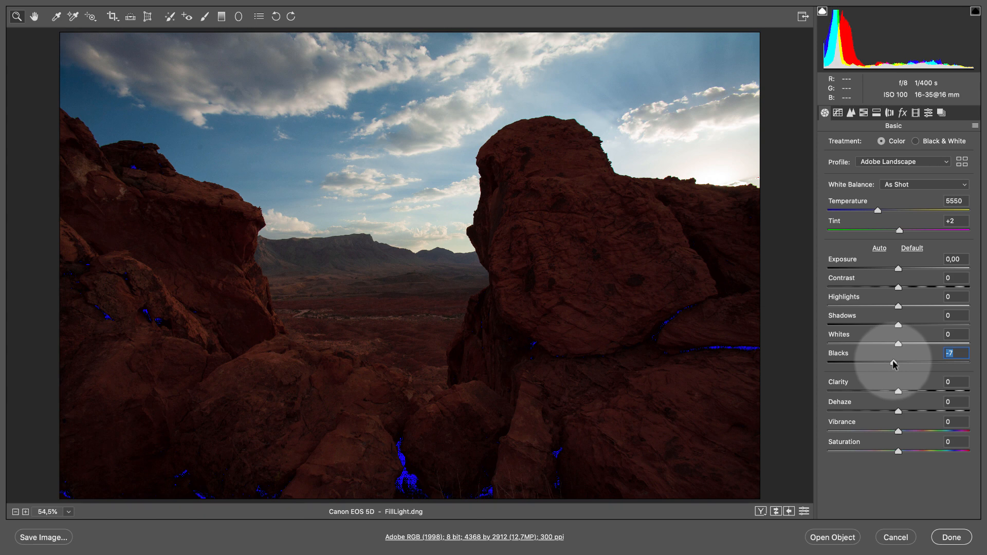
{"action": "double_click", "coordinate": [892, 361]}
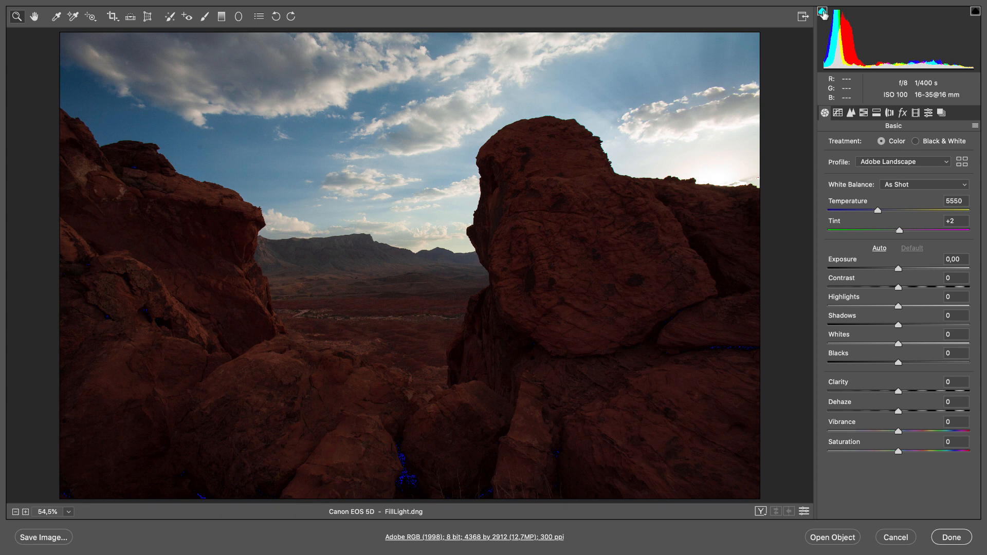
{"action": "left_click", "coordinate": [823, 11]}
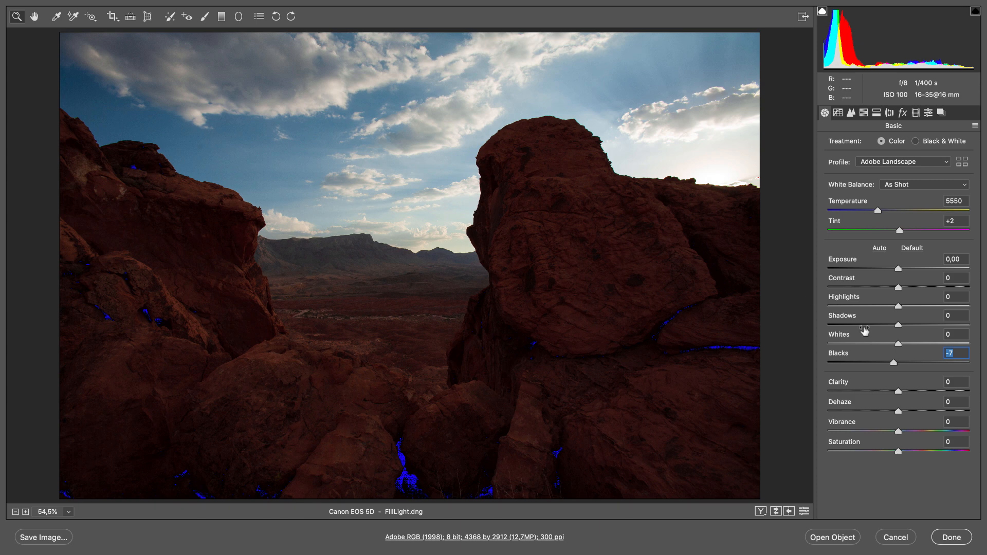
Balance the landscape's tones with Whites at +17, Shadows at +63 and Blacks at -8
{"action": "left_click_drag", "start_coordinate": [898, 345], "coordinate": [911, 349]}
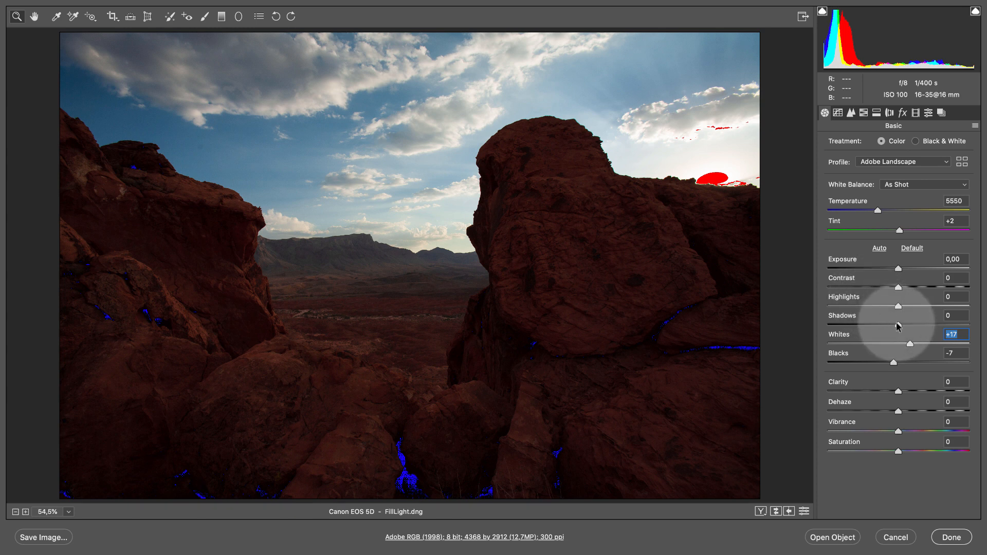
{"action": "left_click_drag", "start_coordinate": [899, 323], "coordinate": [942, 324]}
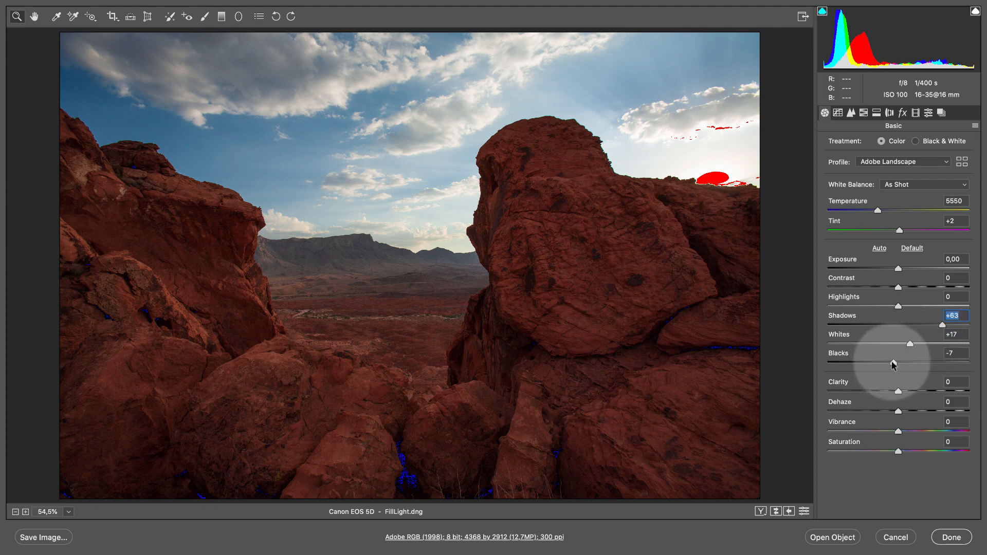
{"action": "left_click_drag", "start_coordinate": [890, 362], "coordinate": [892, 362]}
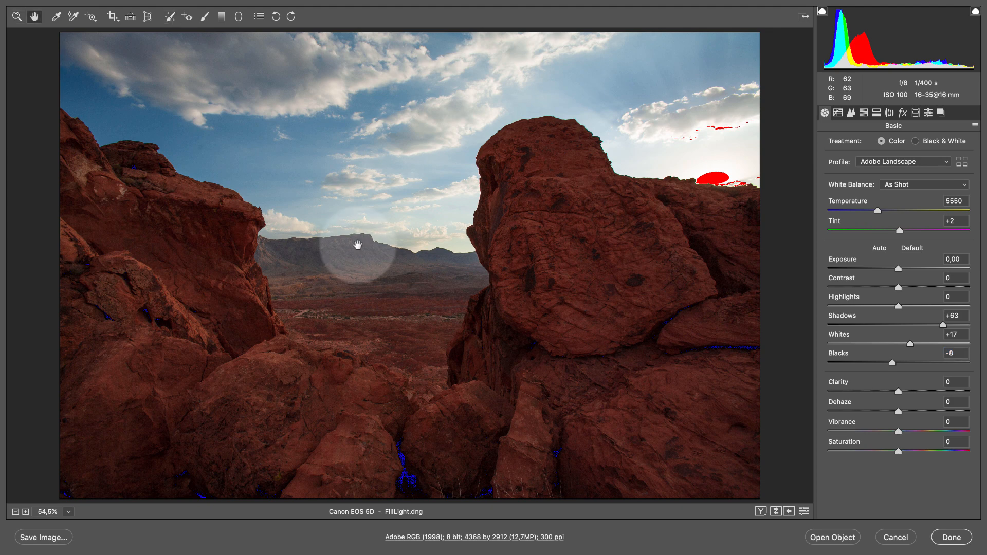
Paint over the rocks on both sides with the Adjustment Brush and set the brushed area's Highlights to +83
{"action": "left_click", "coordinate": [205, 18]}
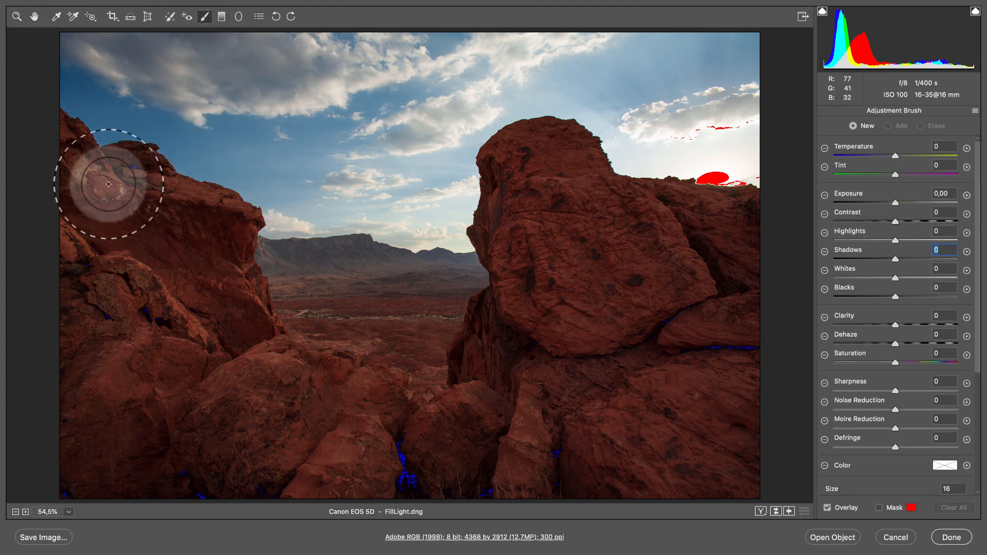
{"action": "mouse_move", "coordinate": [105, 178]}
{"action": "left_mouse_down"}
{"action": "mouse_move", "coordinate": [135, 235]}
{"action": "mouse_move", "coordinate": [114, 207]}
{"action": "mouse_move", "coordinate": [185, 252]}
{"action": "mouse_move", "coordinate": [221, 344]}
{"action": "mouse_move", "coordinate": [344, 435]}
{"action": "mouse_move", "coordinate": [481, 432]}
{"action": "mouse_move", "coordinate": [495, 404]}
{"action": "mouse_move", "coordinate": [538, 389]}
{"action": "mouse_move", "coordinate": [520, 327]}
{"action": "mouse_move", "coordinate": [616, 329]}
{"action": "mouse_move", "coordinate": [573, 270]}
{"action": "mouse_move", "coordinate": [557, 217]}
{"action": "mouse_move", "coordinate": [528, 192]}
{"action": "mouse_move", "coordinate": [564, 192]}
{"action": "mouse_move", "coordinate": [642, 263]}
{"action": "mouse_move", "coordinate": [707, 231]}
{"action": "mouse_move", "coordinate": [727, 260]}
{"action": "left_mouse_up"}
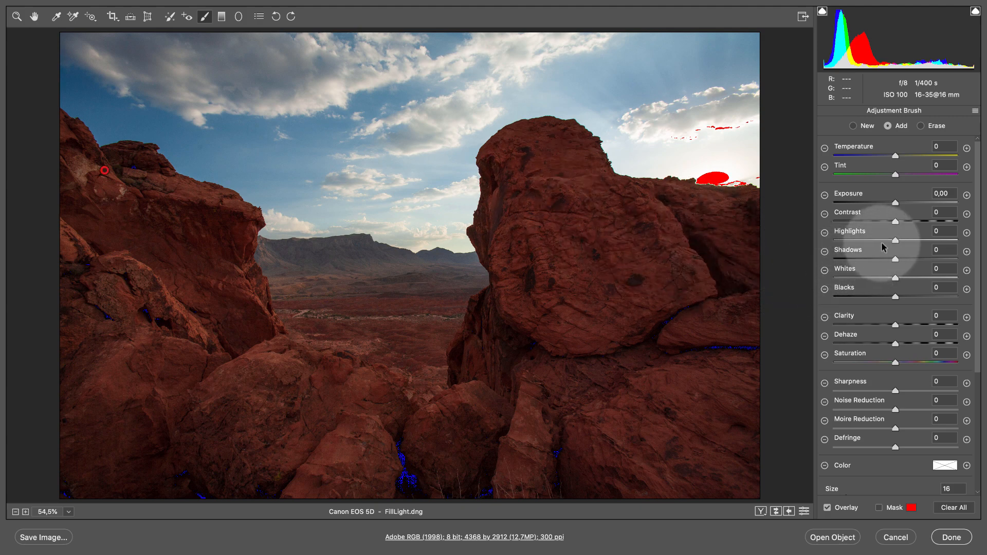
{"action": "left_click_drag", "start_coordinate": [896, 243], "coordinate": [944, 252]}
{"action": "key", "text": "h"}
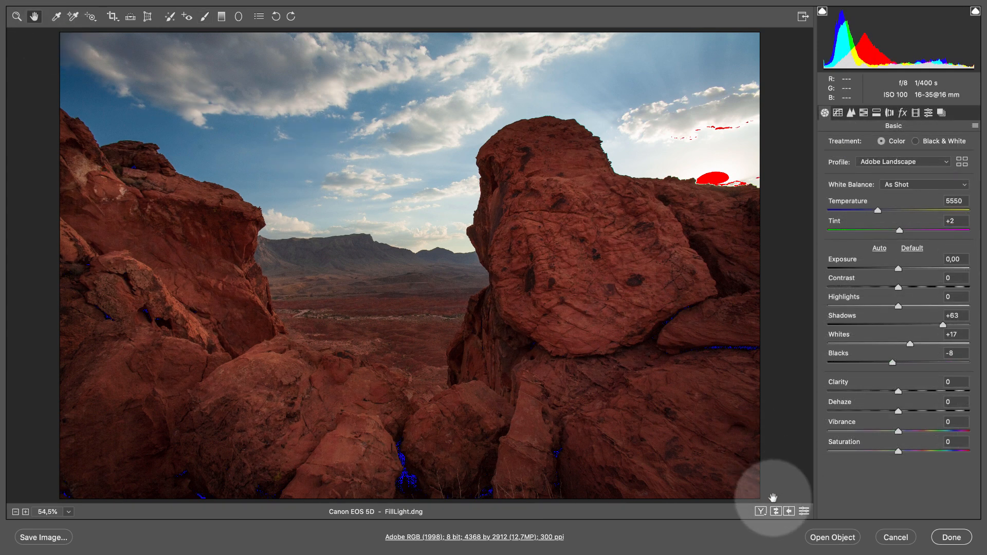
Show the before and after views side by side and reduce the Highlights of the existing brush adjustment on the rocks
{"action": "left_click", "coordinate": [760, 511]}
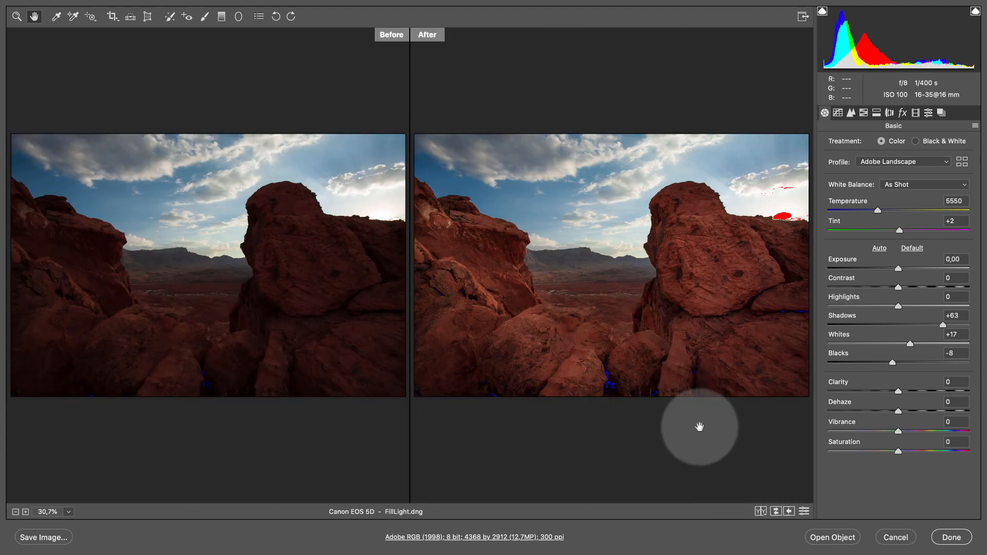
{"action": "left_click", "coordinate": [204, 17]}
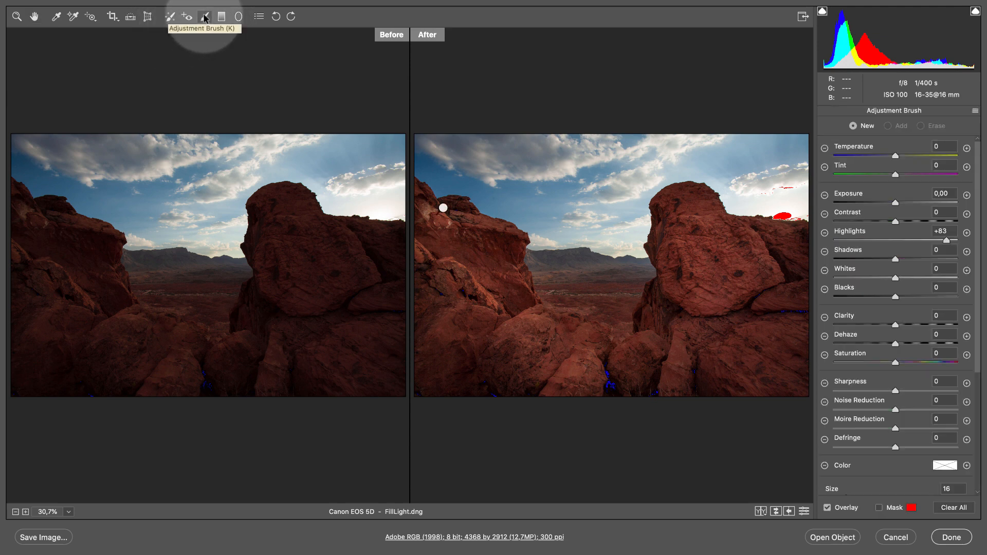
{"action": "left_click", "coordinate": [443, 209]}
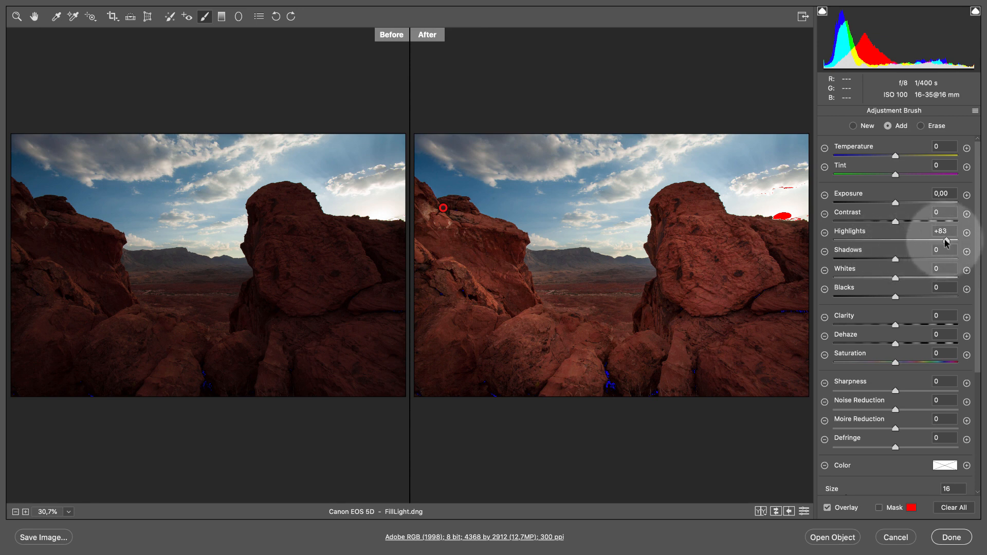
{"action": "left_click_drag", "start_coordinate": [946, 242], "coordinate": [917, 242]}
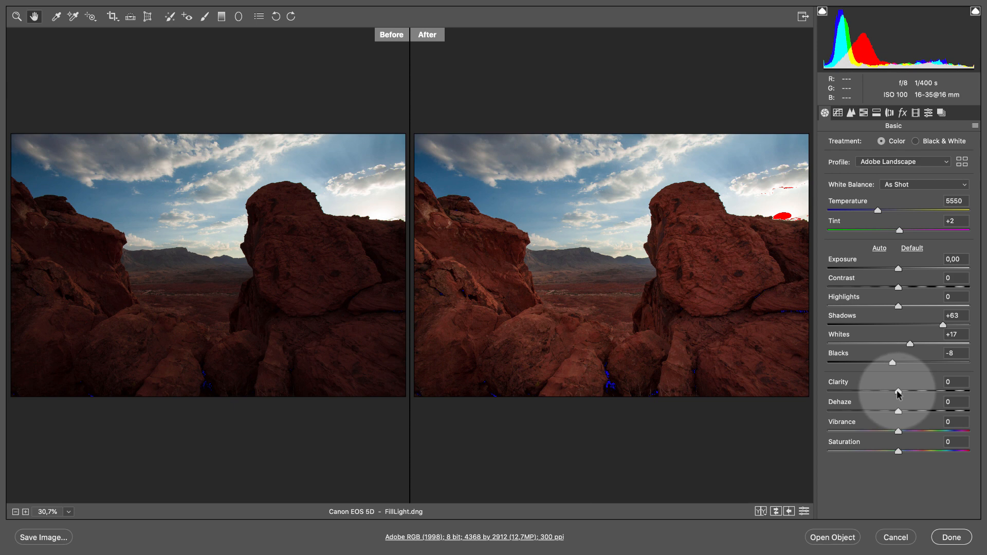
Set the photo's Clarity to +22 and raise its Saturation slightly
{"action": "left_click_drag", "start_coordinate": [897, 392], "coordinate": [913, 395]}
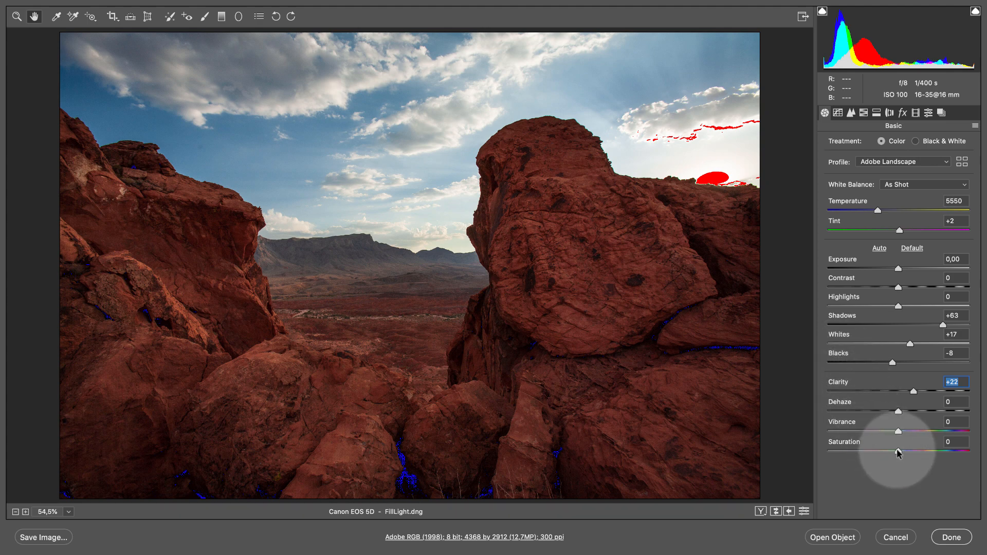
{"action": "left_click_drag", "start_coordinate": [898, 451], "coordinate": [907, 453]}
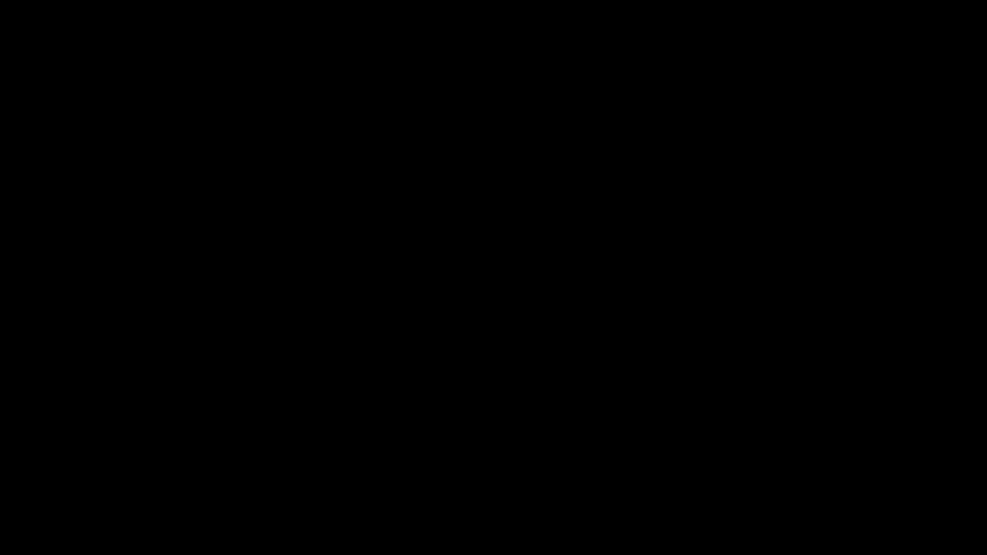